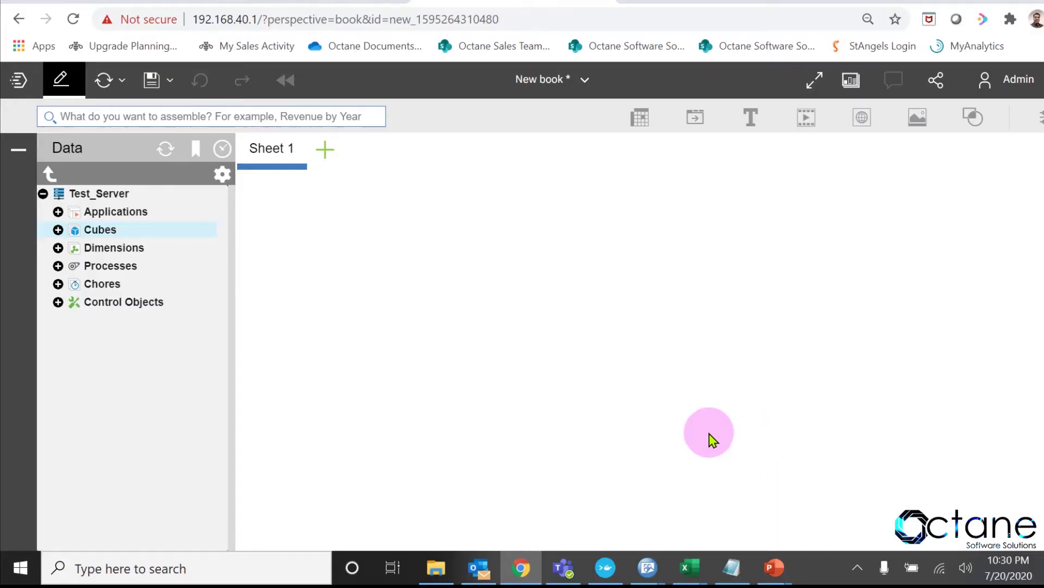
Step: Place the HC cube's View1 (TA_Cost and Headcount by month) on Sheet 1
left_click(58, 229)
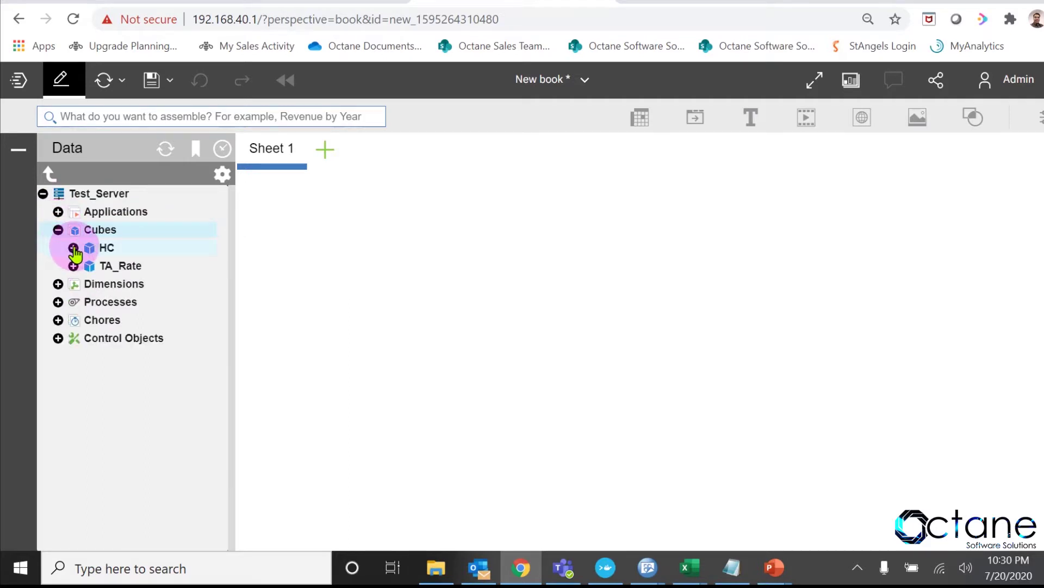
left_click(72, 247)
left_click(88, 283)
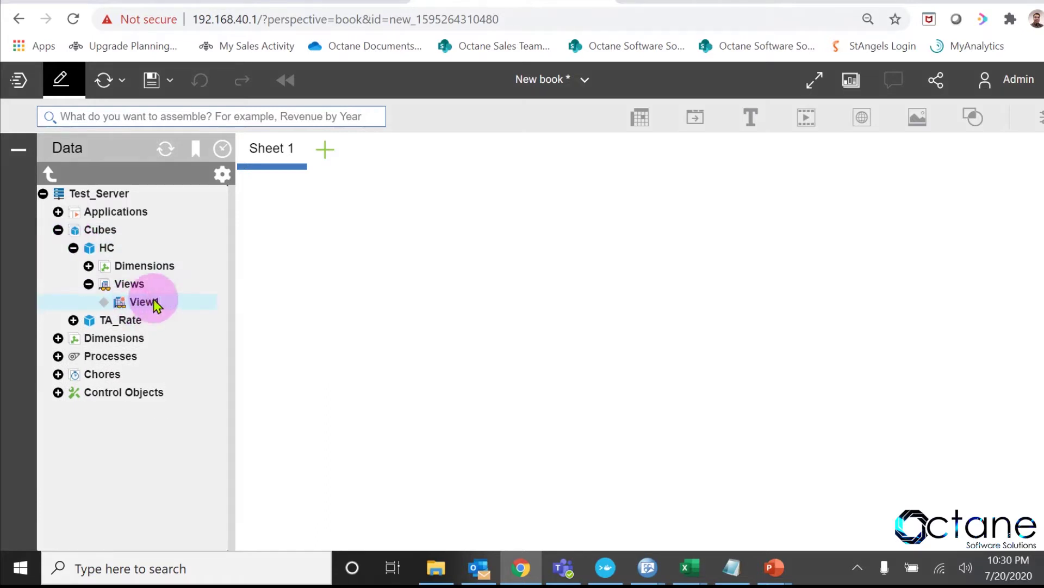
left_click_drag(147, 302, 346, 214)
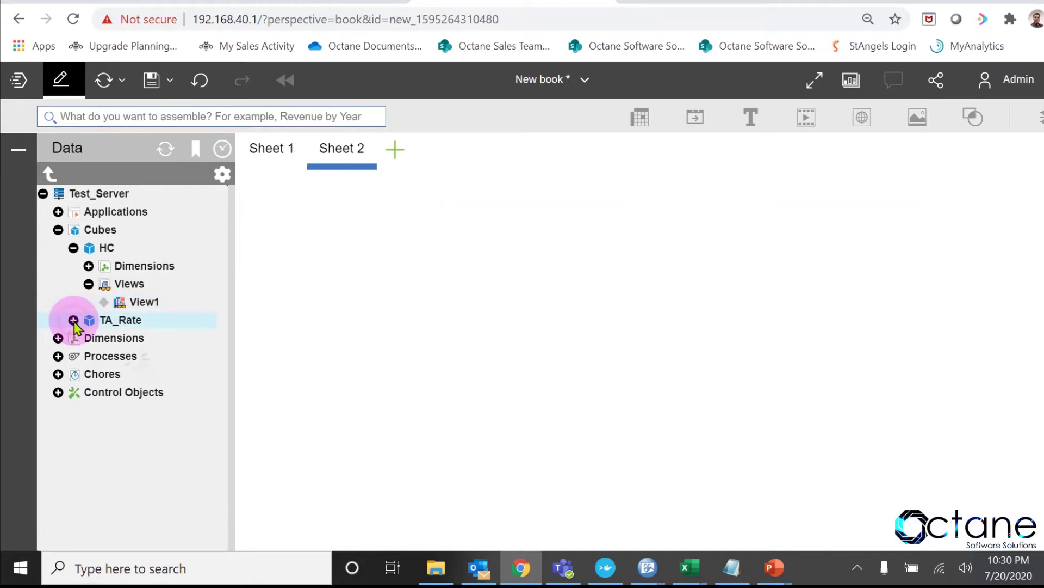
Step: Put TA_Rate's Rate view (Actual 5000.00, Budget 0.00) on Sheet 2 and add blank Sheet 3
left_click(74, 320)
left_click(88, 355)
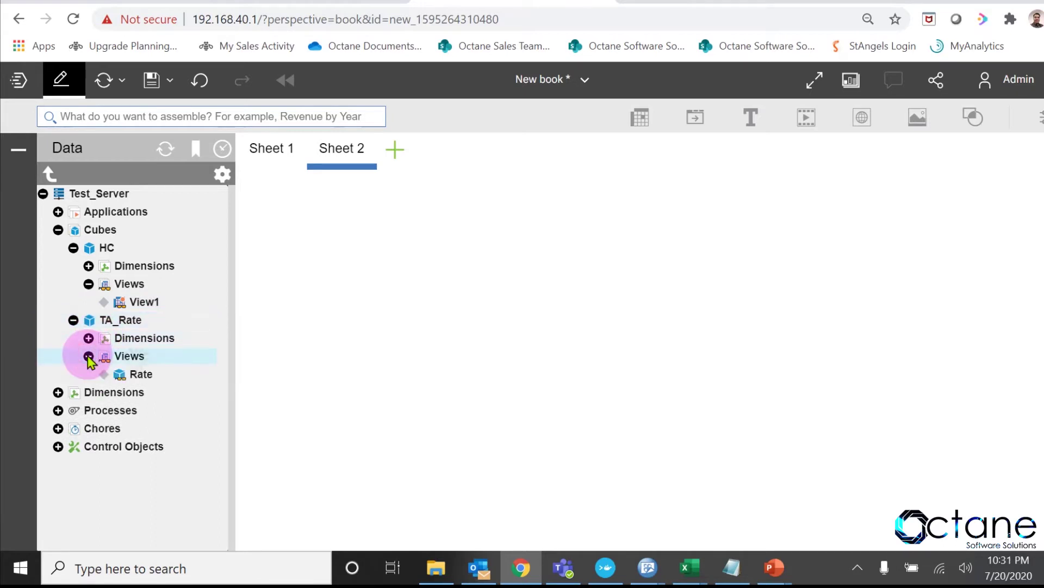
left_click_drag(140, 377, 367, 260)
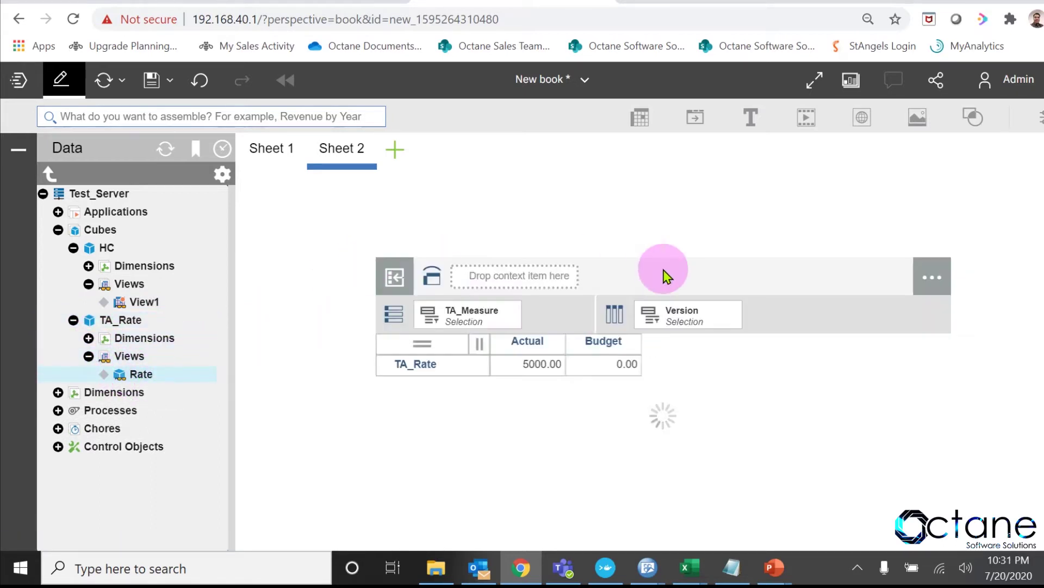
left_click(395, 149)
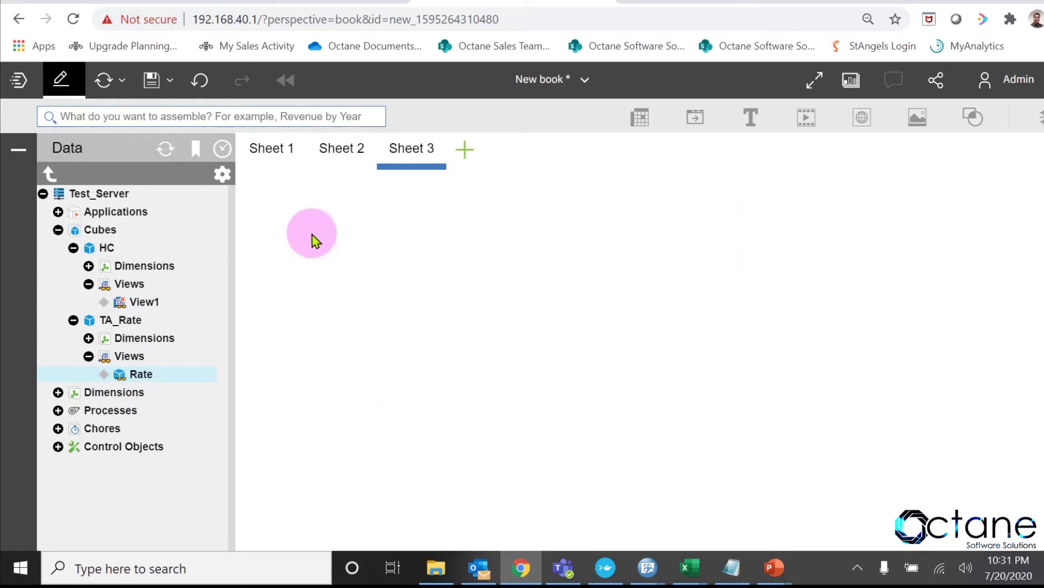
Step: Create and save HC business rules with skipcheck and TA_Cost = Headcount × Actual TA_Rate, copied from Notepad
right_click(107, 249)
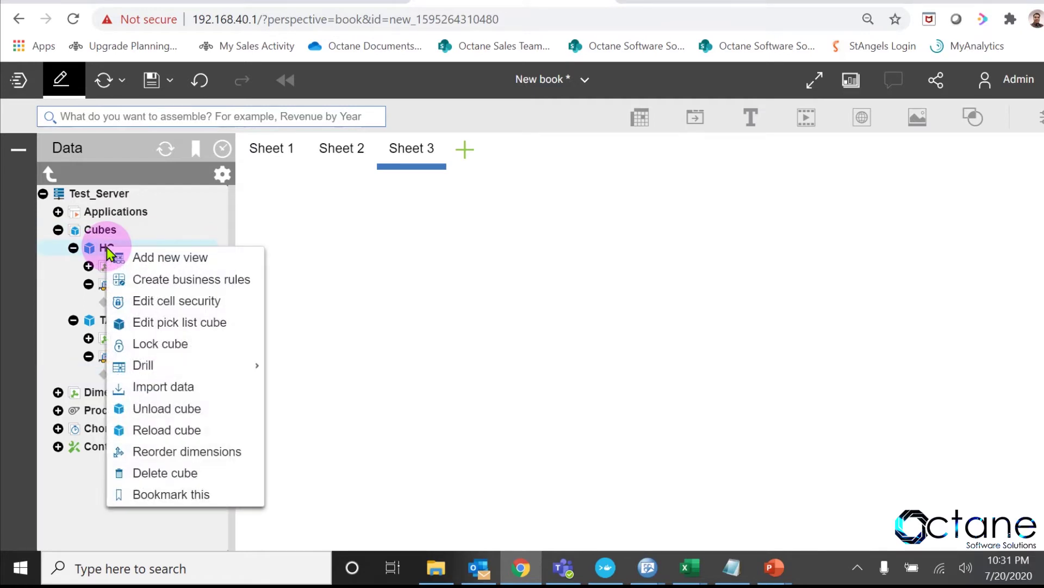
left_click(181, 283)
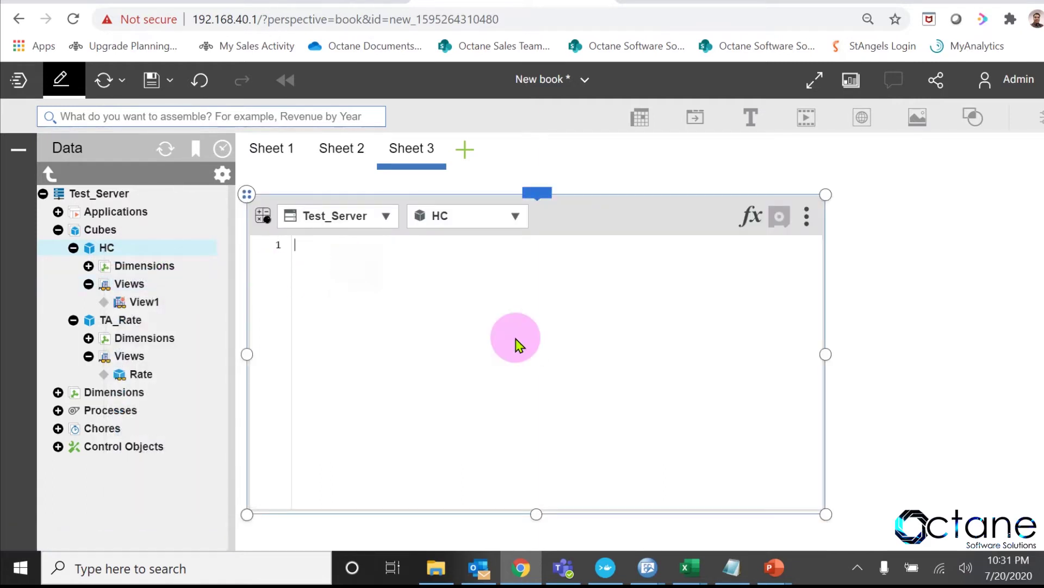
left_click(732, 571)
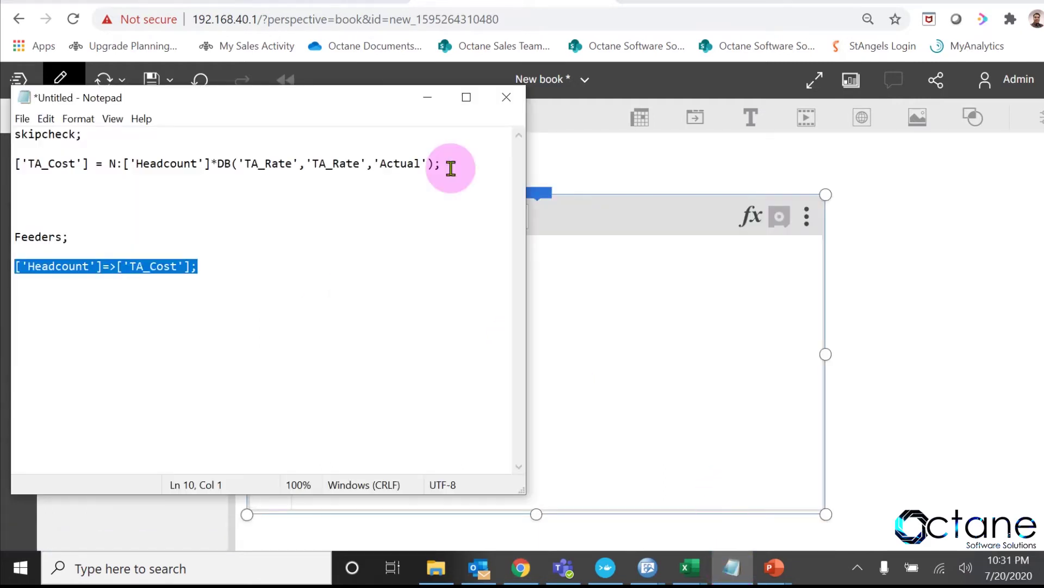
left_click_drag(449, 165, 16, 134)
key("ctrl+c")
left_click(600, 275)
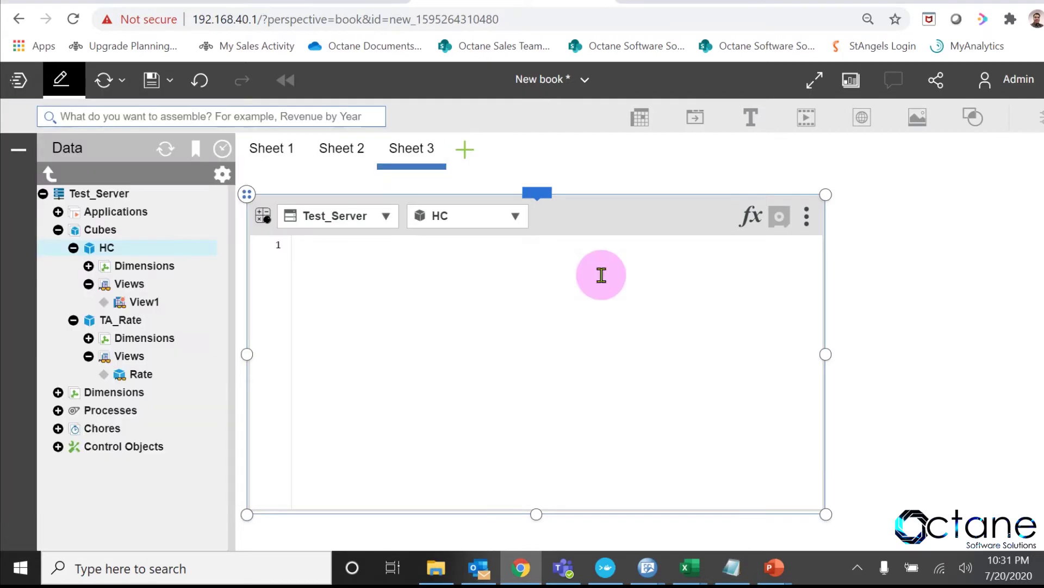
key("ctrl+v")
left_click(779, 216)
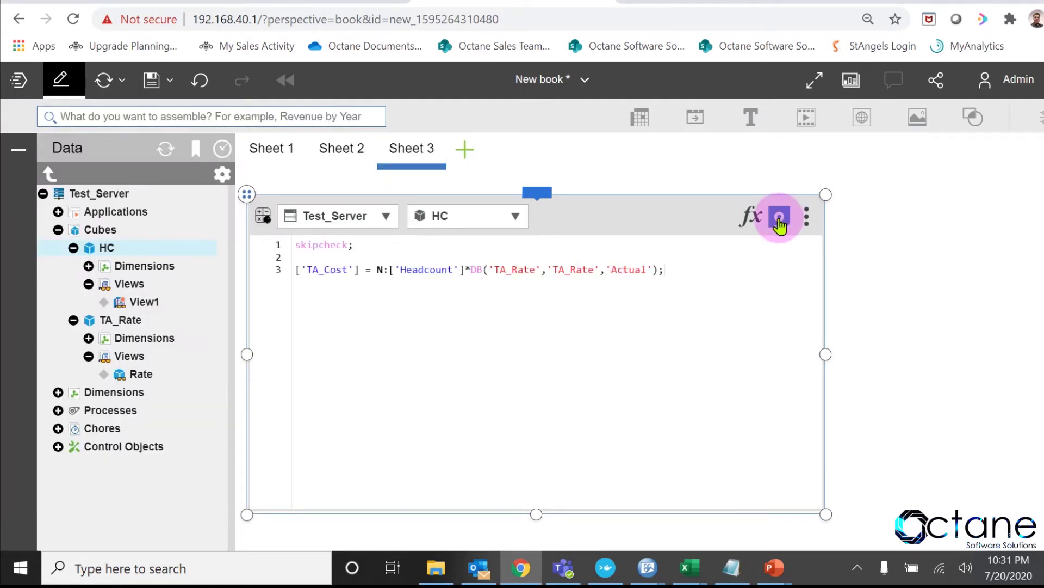
Step: Refresh Sheet 1's HC view so TA_Cost shows rule values, e.g. 15000.00 for Jan 2018
left_click(283, 157)
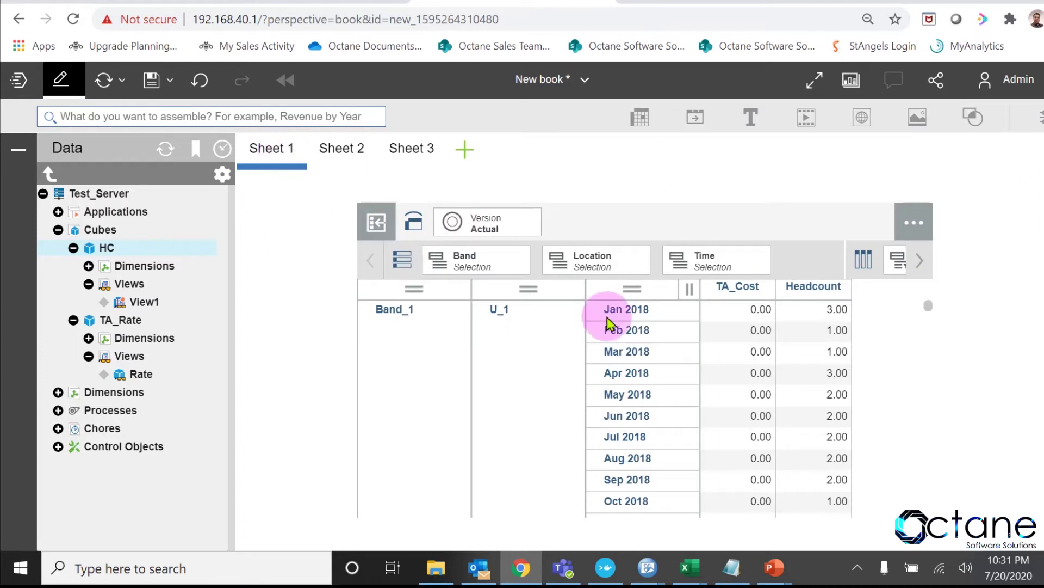
left_click(403, 170)
left_click(97, 84)
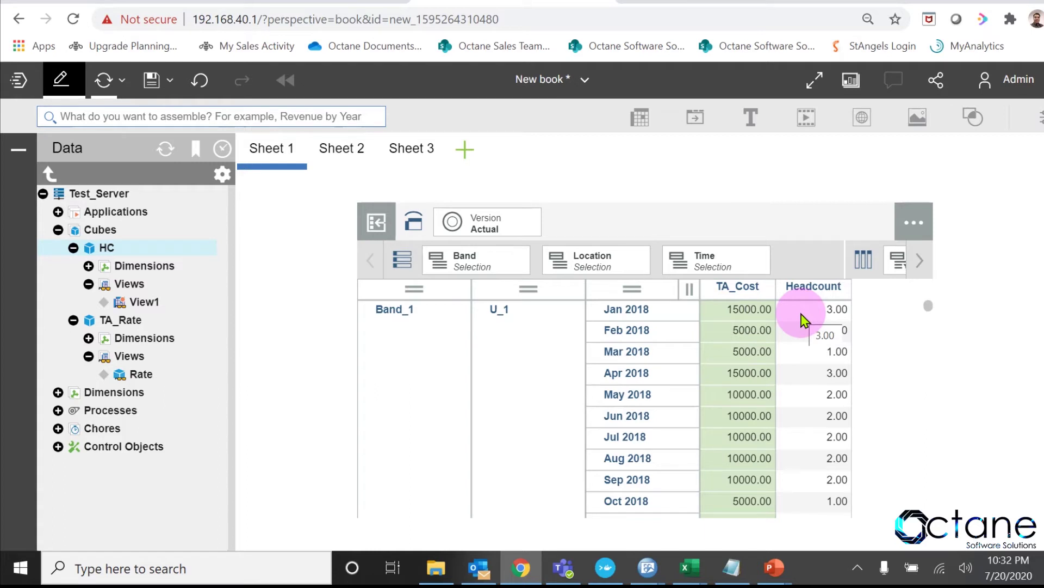
Step: Suppress zeros on all rows and columns of the HC view, removing the TA_Cost column
left_click(623, 229)
left_click(557, 175)
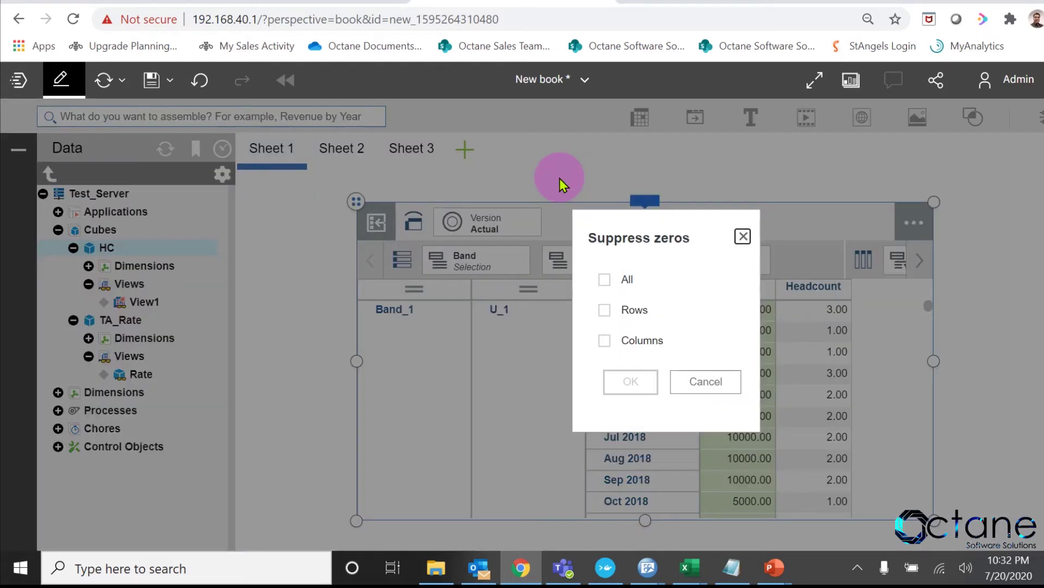
left_click(605, 281)
left_click(631, 383)
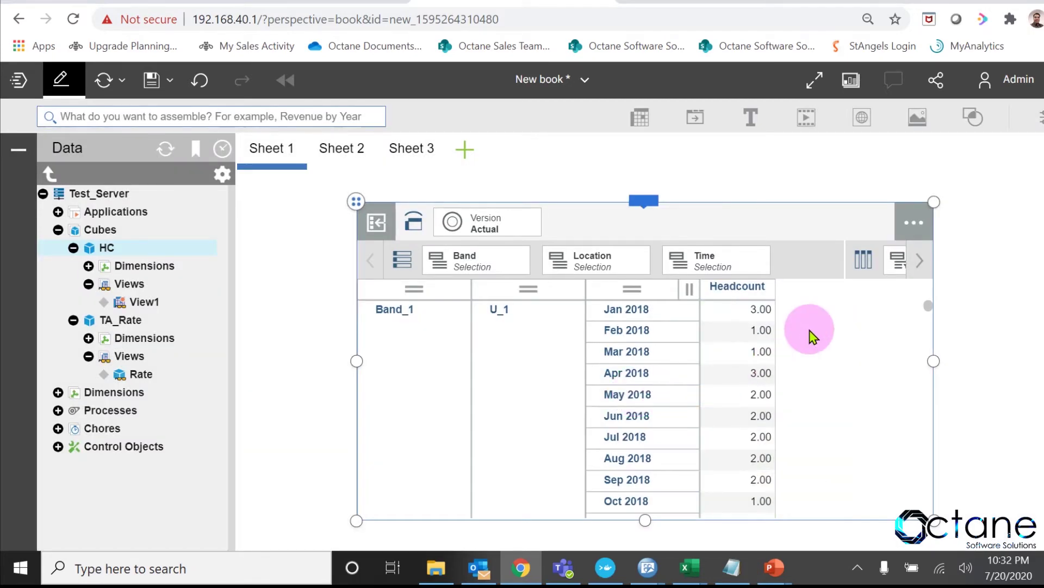
left_click(415, 153)
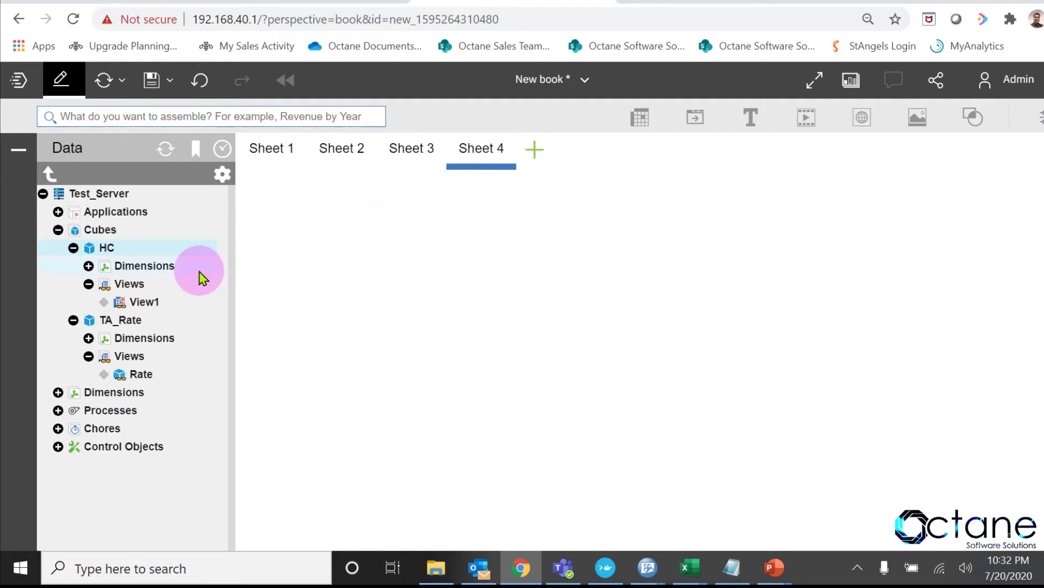
Step: Open Headcount_Measure in the dimension editor and drop Headcount under TA_Cost, accepting the data-loss warning
left_click(88, 266)
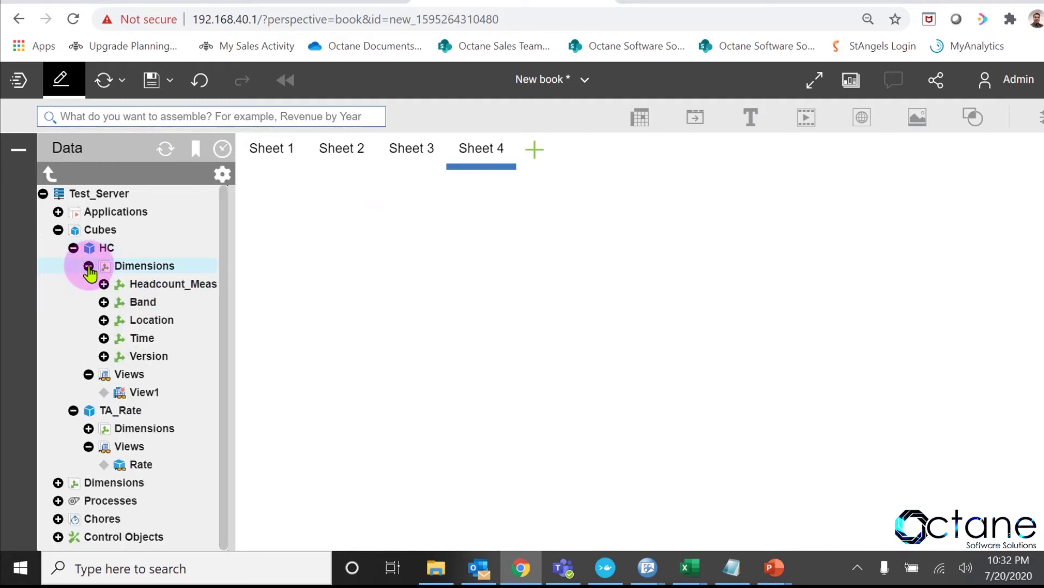
left_click_drag(133, 282, 375, 256)
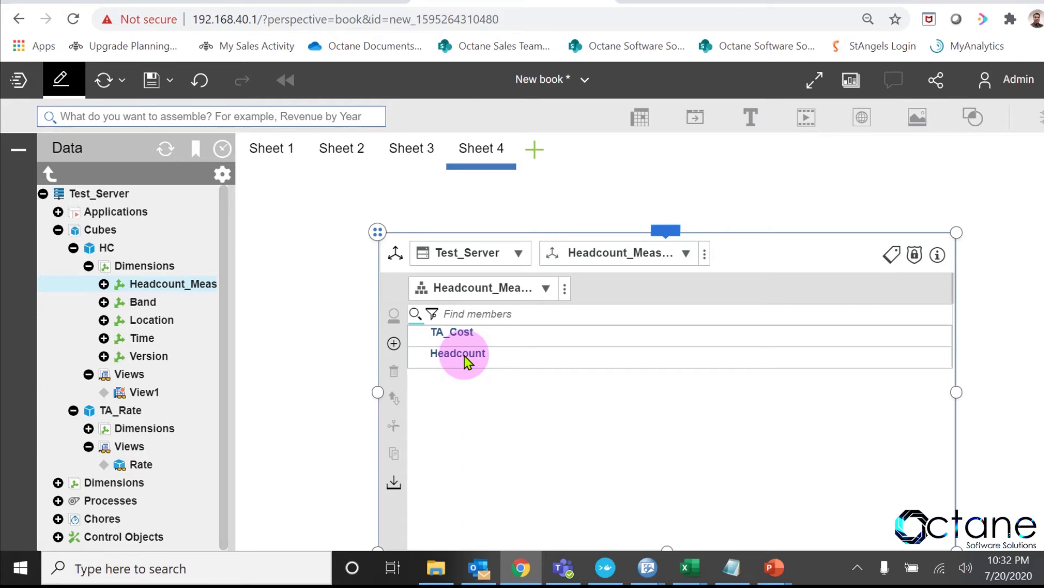
left_click_drag(467, 354, 475, 338)
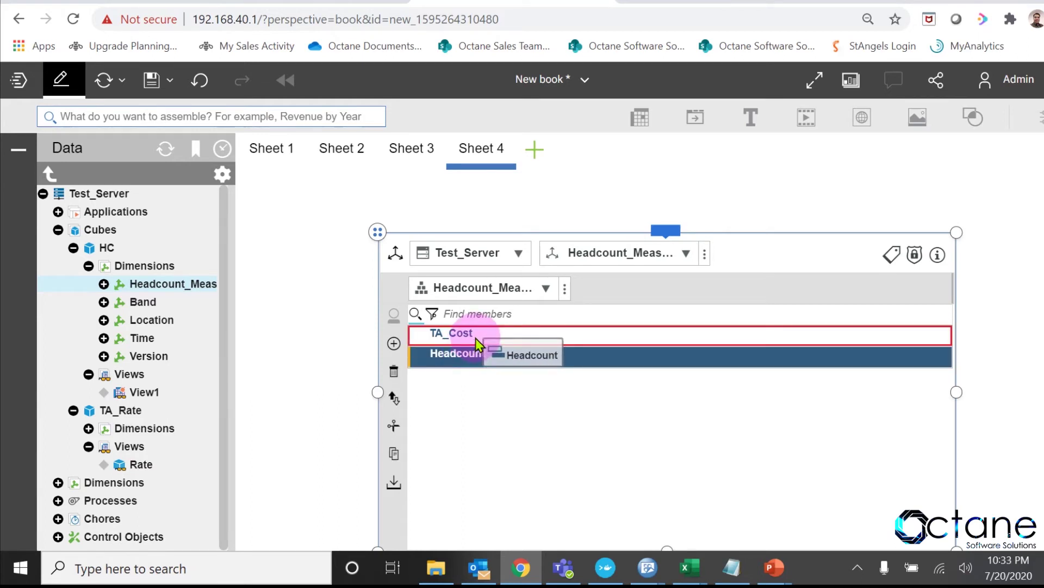
left_click_drag(476, 338, 475, 338)
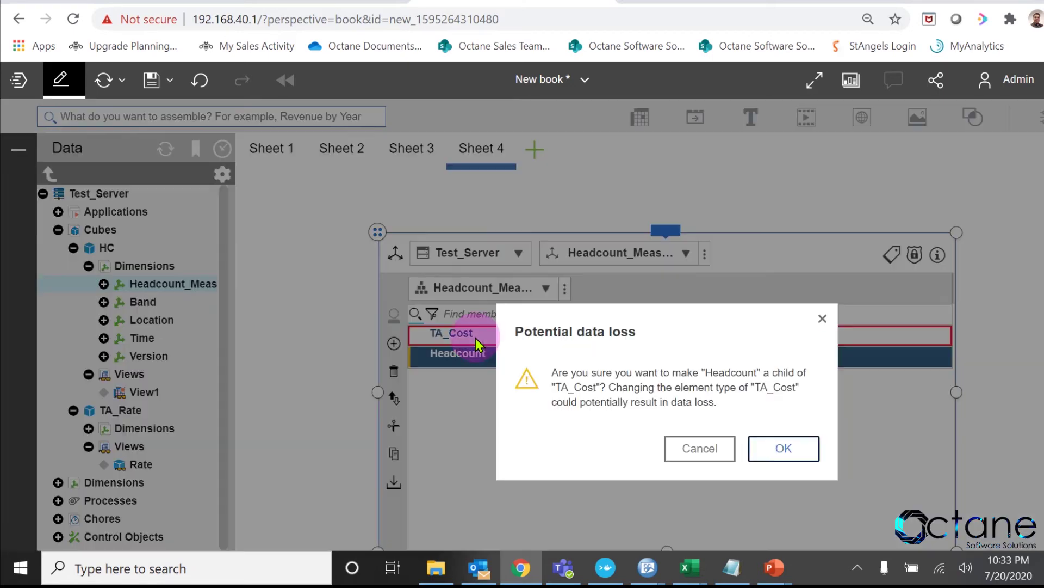
left_click(793, 449)
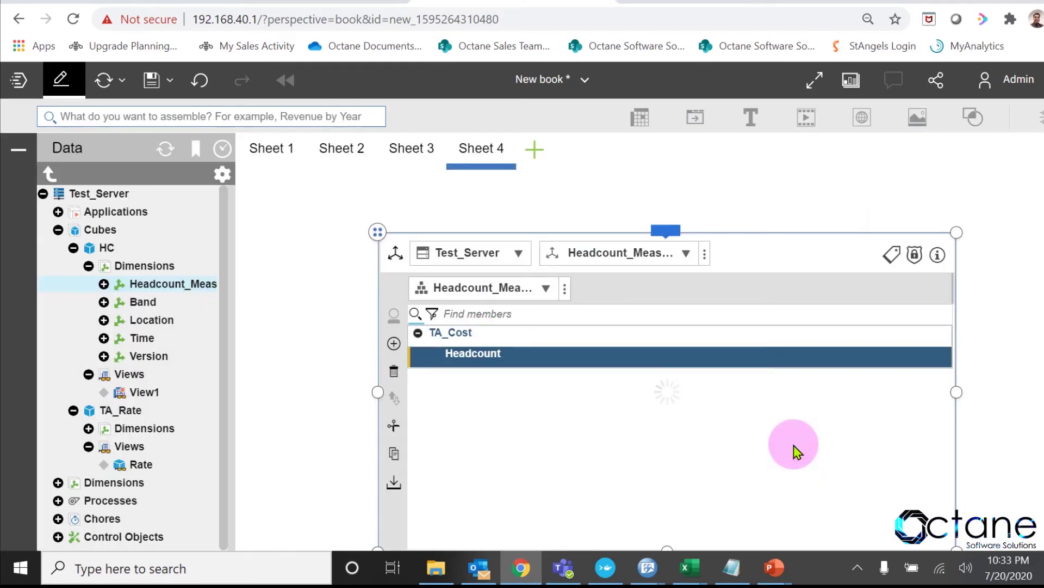
left_click(268, 148)
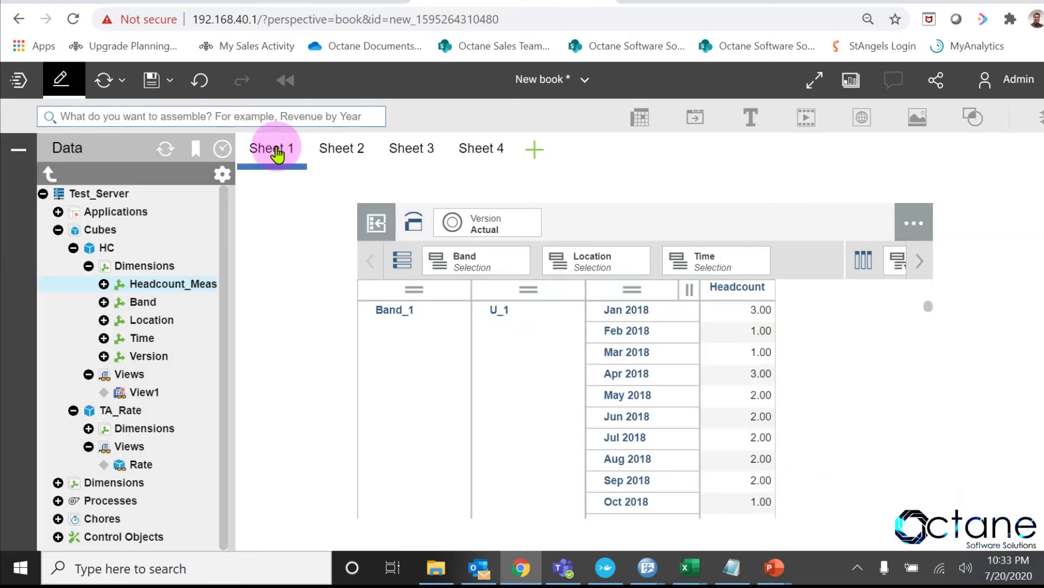
Step: Refresh Sheet 1 so TA_Cost shows as Headcount's parent with 3.00 for Jan 2018
left_click(104, 82)
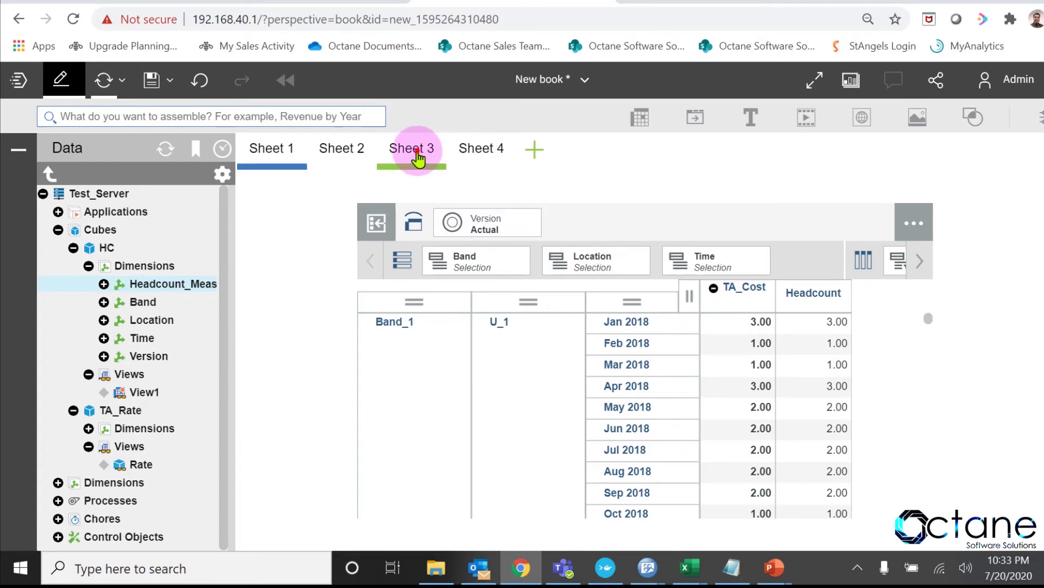
left_click(418, 159)
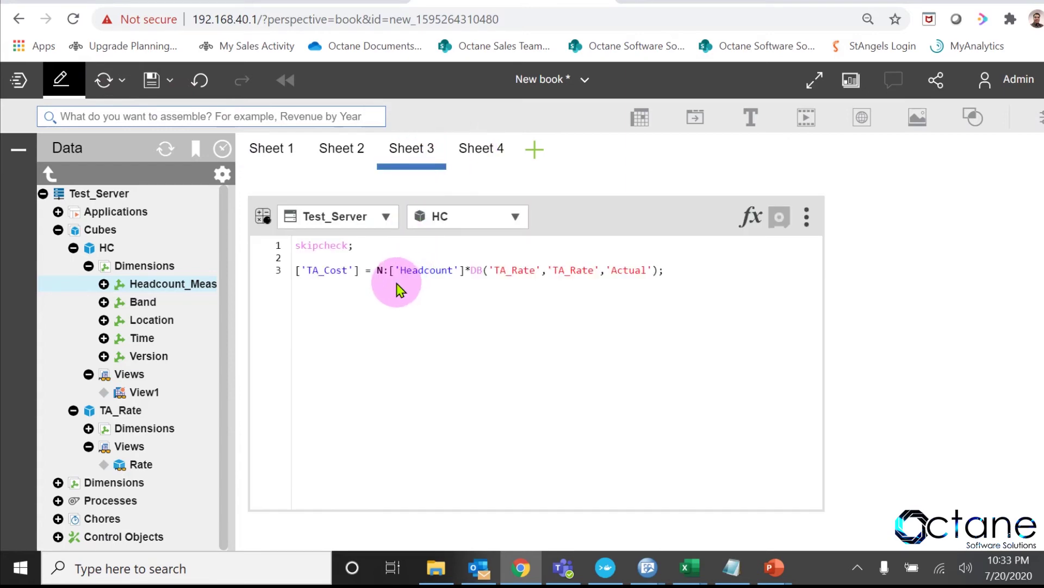
Step: Change the TA_Cost rule on line 3 from N: to C: and save the HC rules
left_click(383, 272)
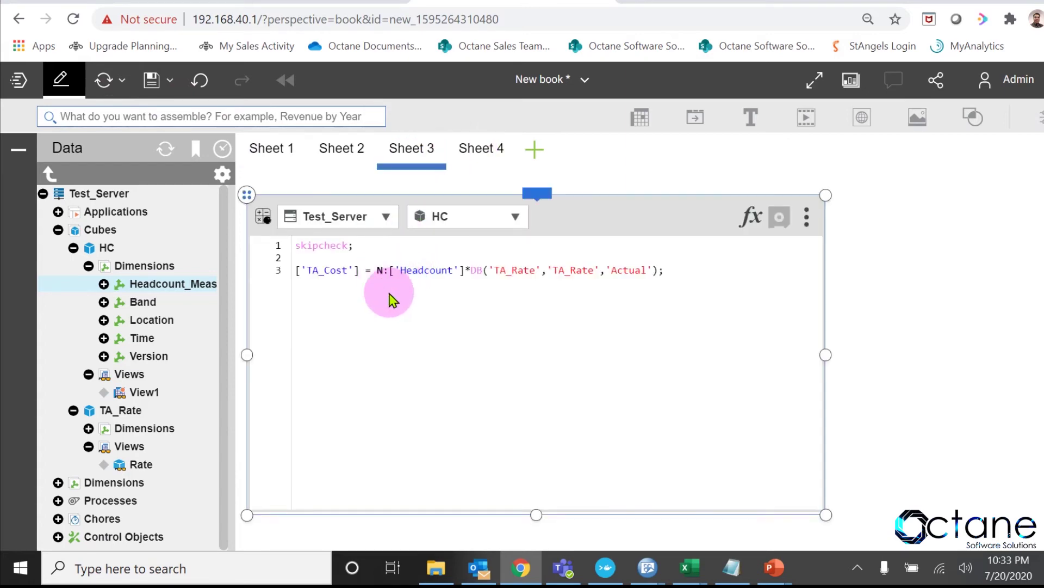
key("BackSpace")
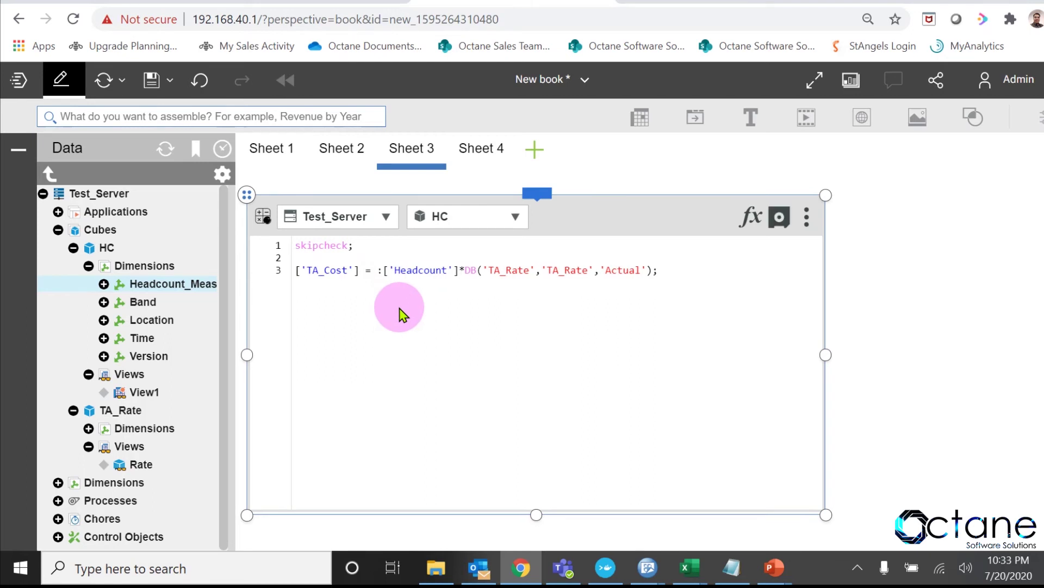
type("C")
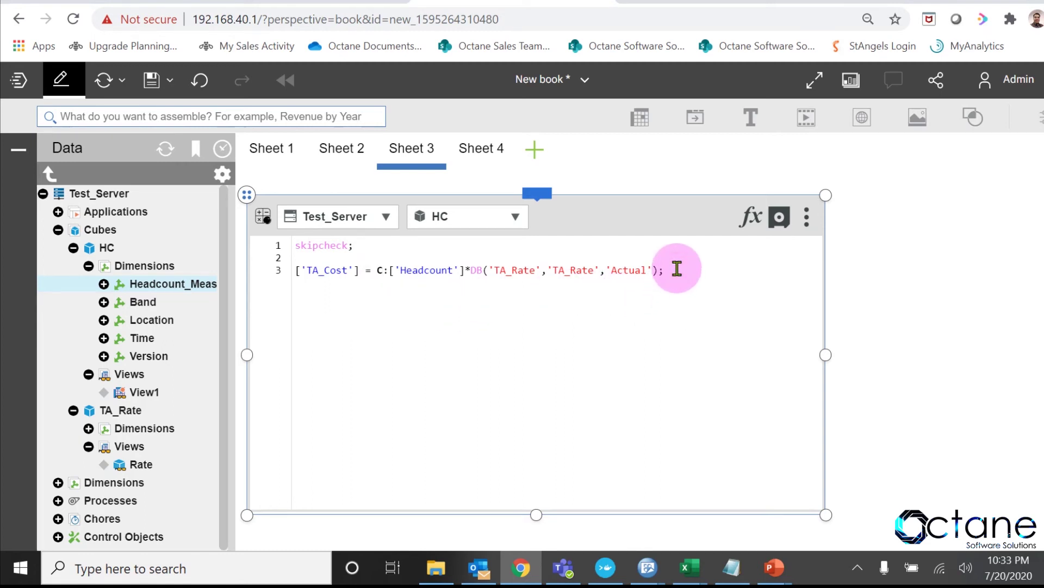
left_click(784, 224)
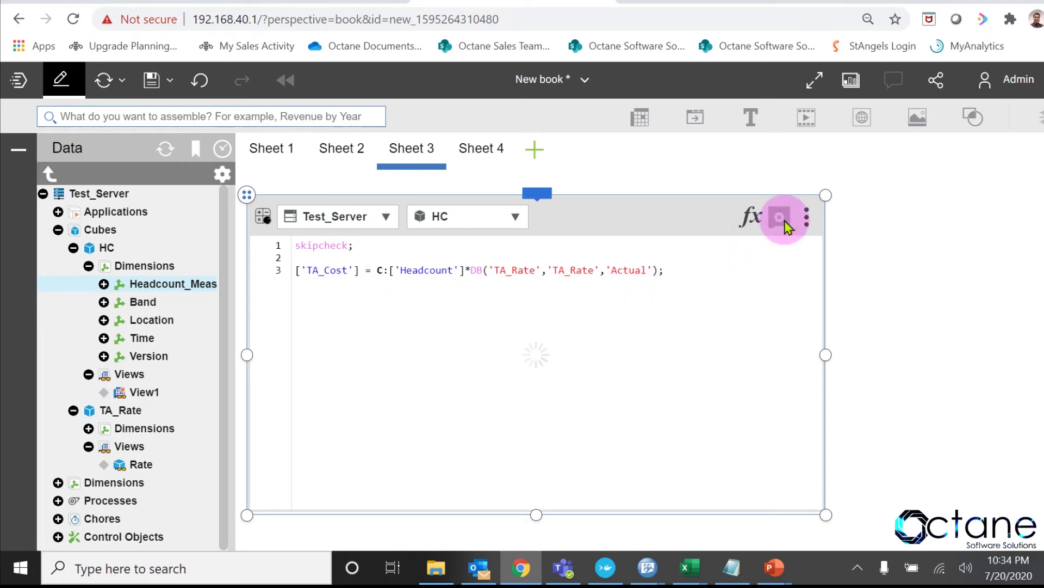
left_click(272, 151)
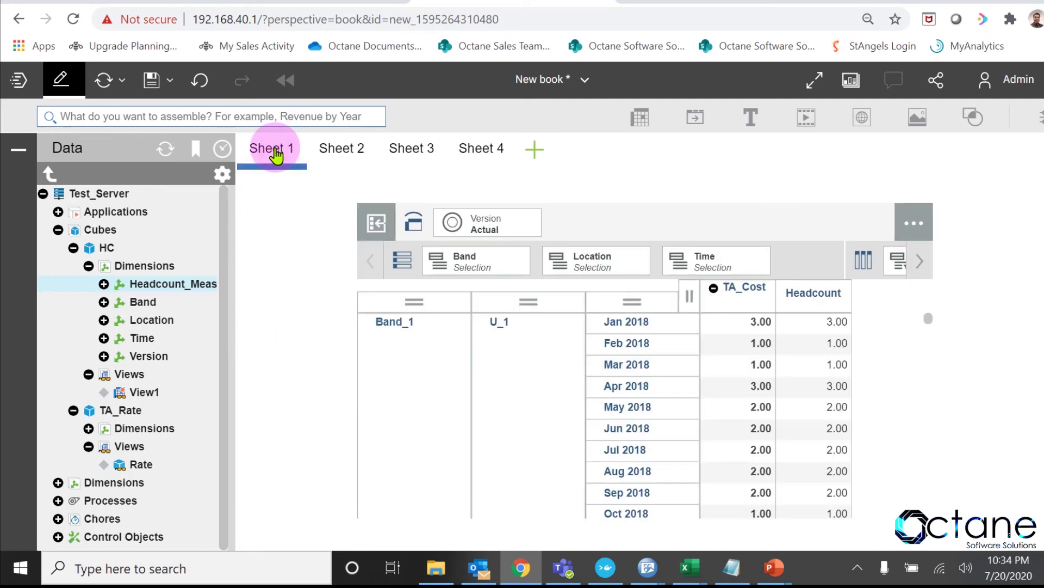
Step: Refresh Sheet 1 to show C-level TA_Cost values like 15000.00, keeping zero suppression unchanged
left_click(102, 84)
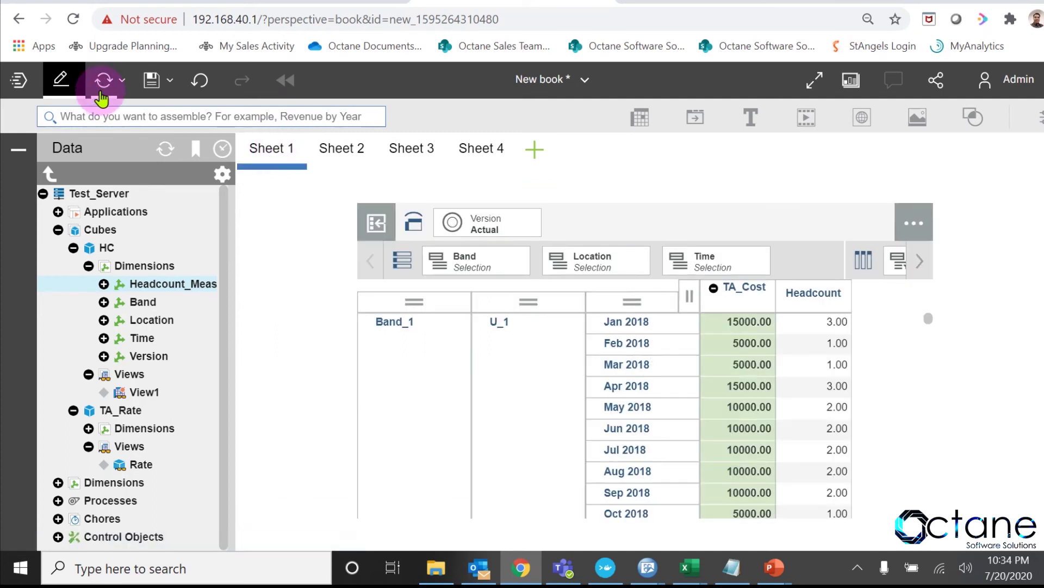
left_click(740, 340)
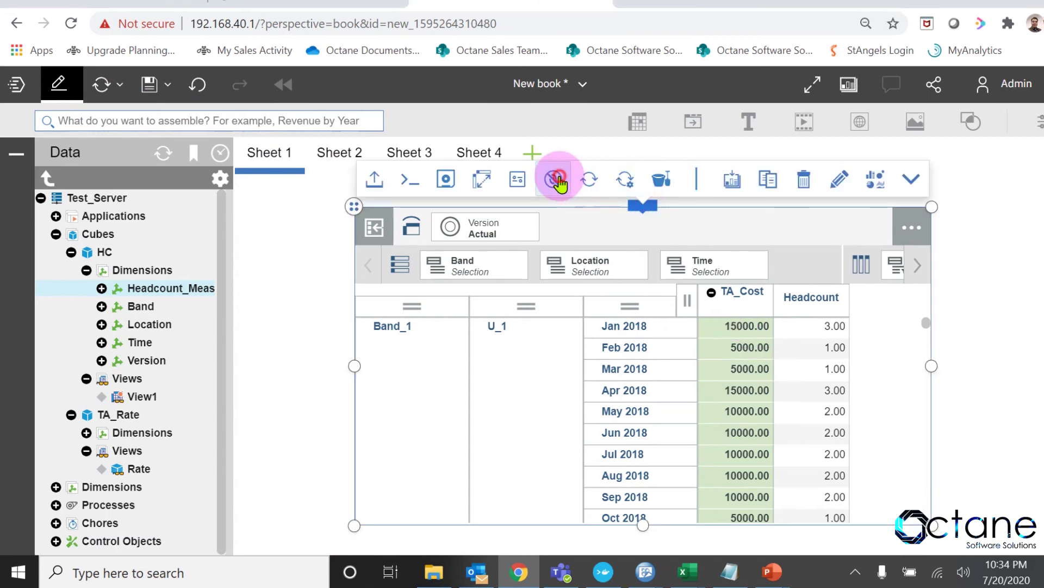
left_click(557, 180)
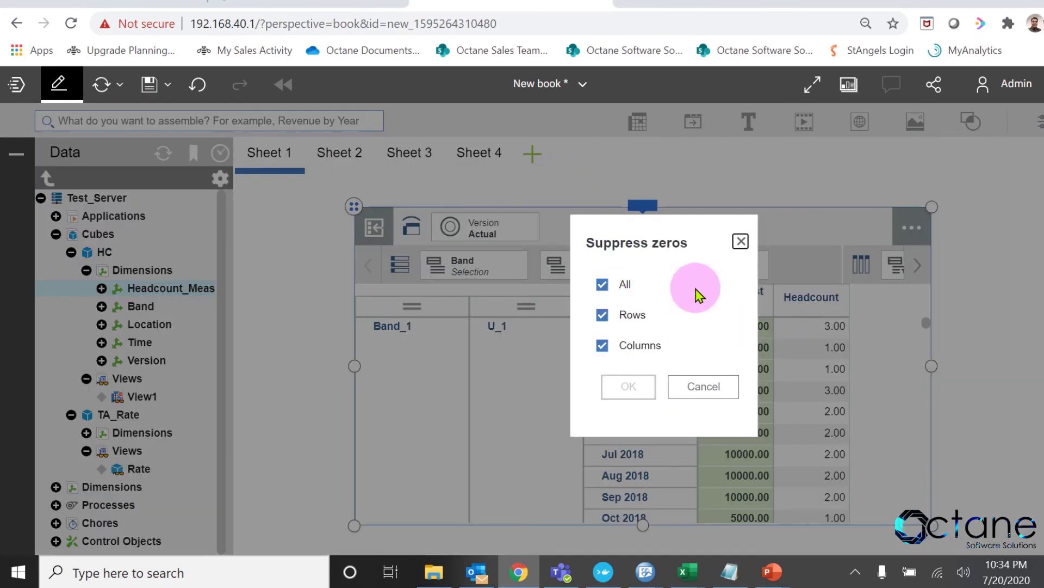
left_click(702, 385)
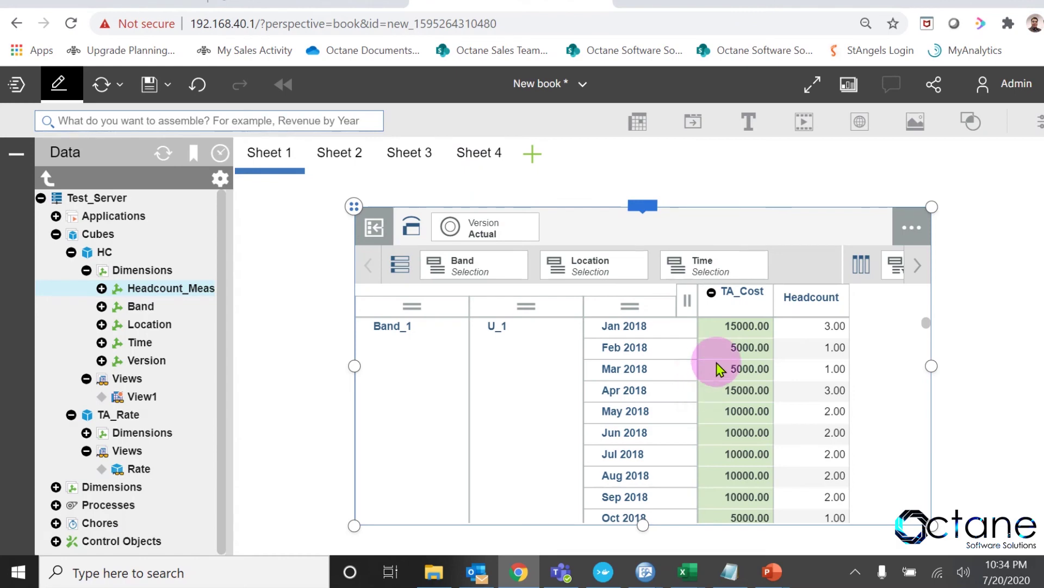
left_click(720, 370)
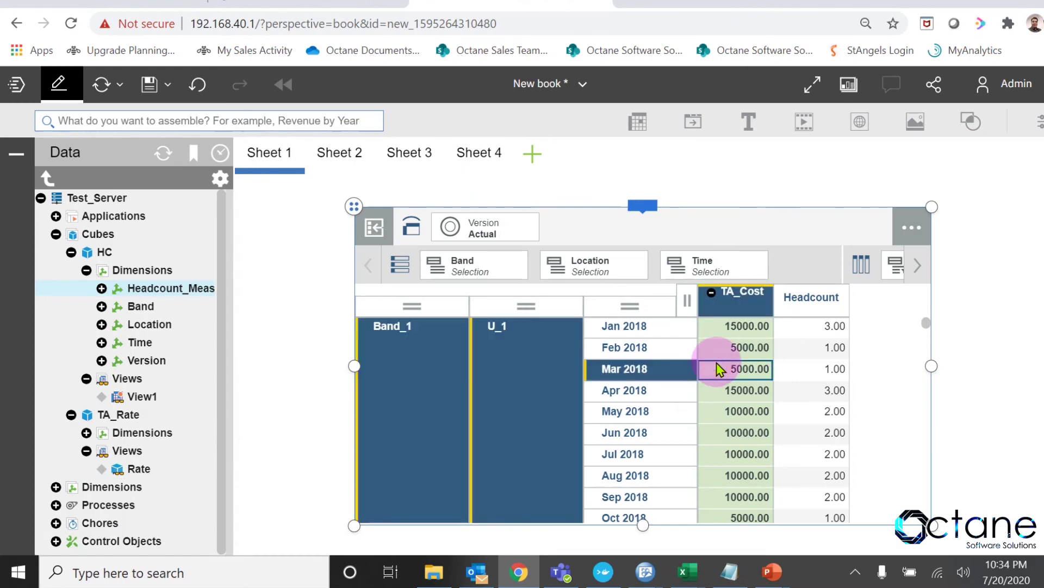